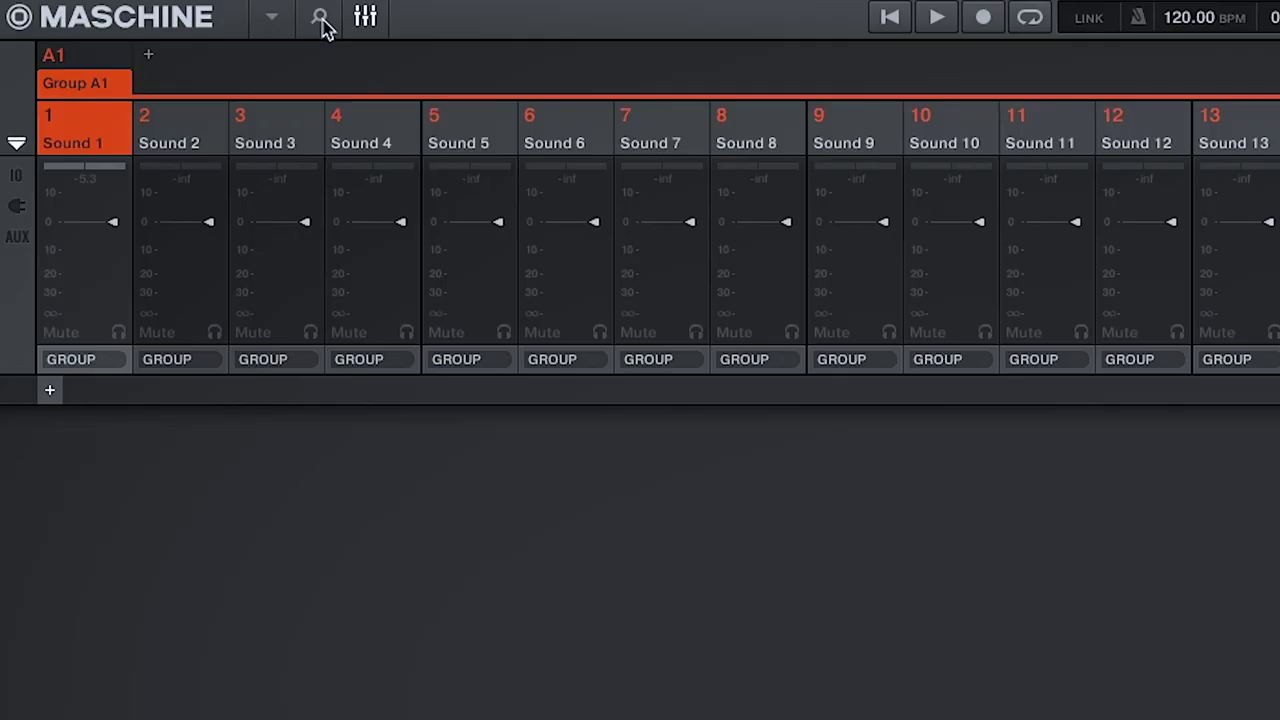
Step: Open the Library browser beside the group mixer using the header's magnifier icon
left_click(322, 20)
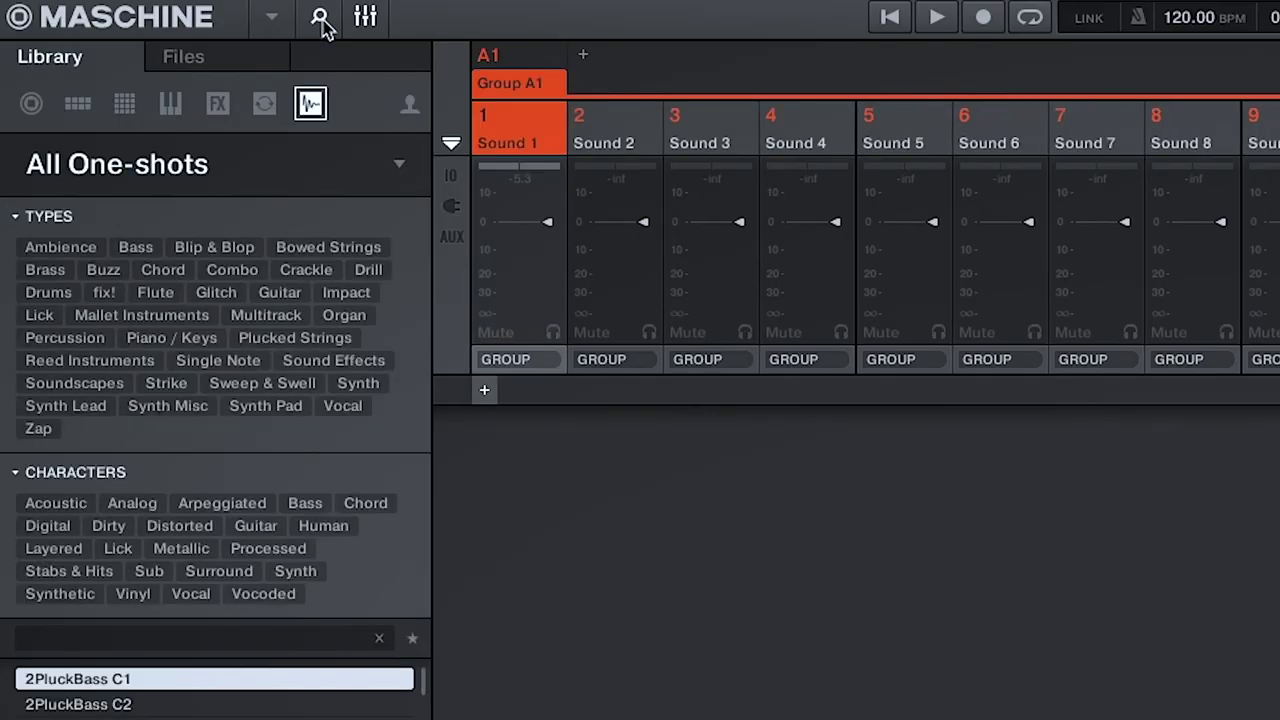
Step: Load Poly Synth Init onto Sound 1 from the Instruments list filtered to Poly Synth
left_click(172, 105)
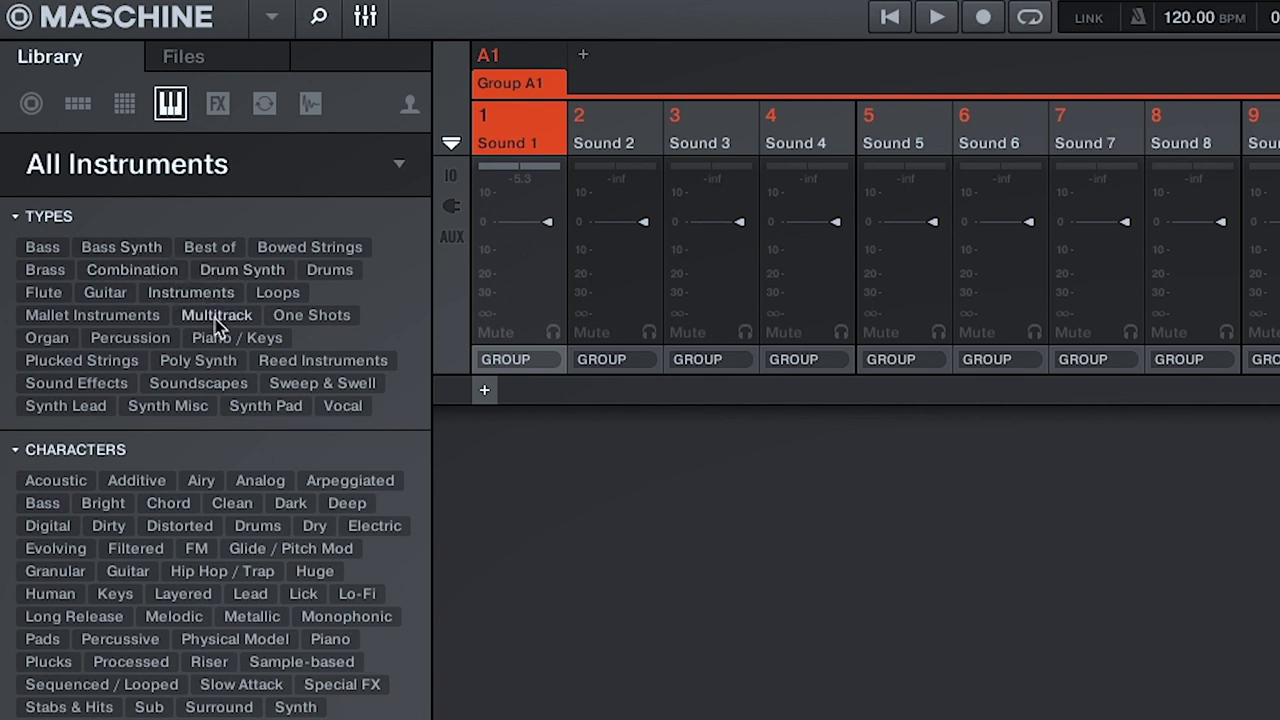
left_click(177, 362)
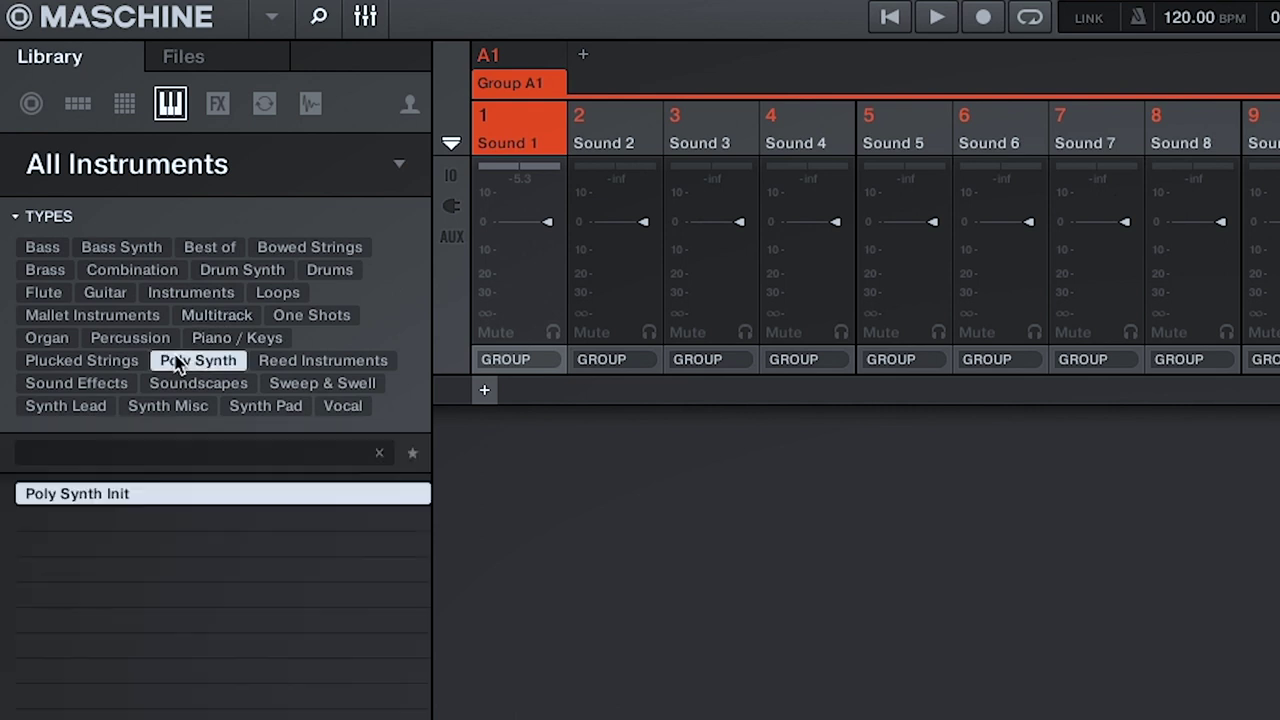
double_click(172, 496)
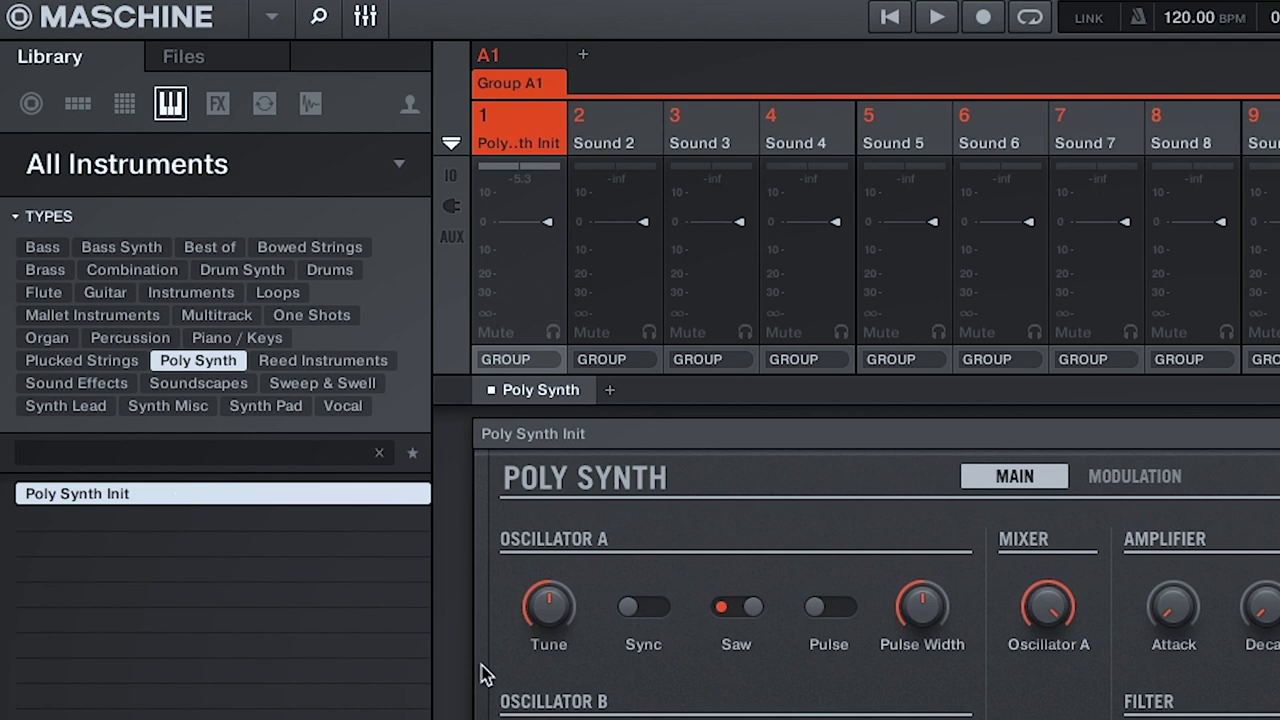
Step: Load the Cleen Gittar preset from the MASCHINE bank's Poly Synth Guitar sounds into Sound 1
left_click(124, 108)
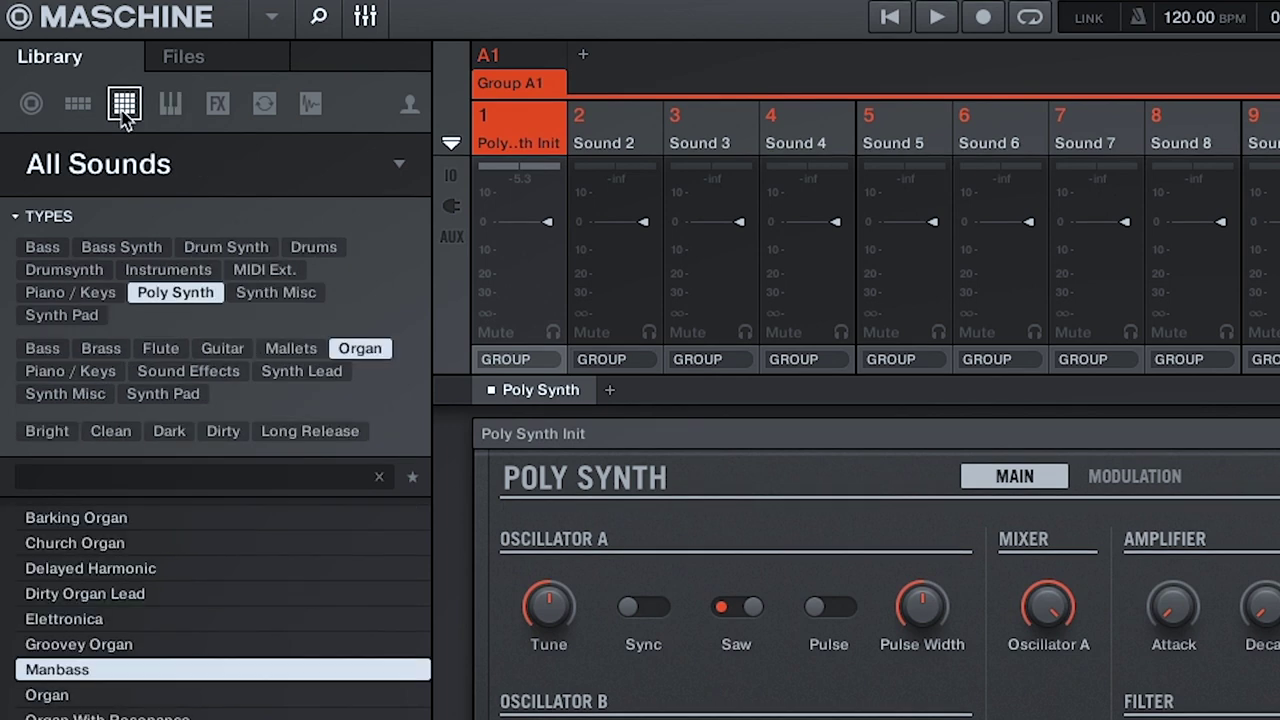
left_click(352, 349)
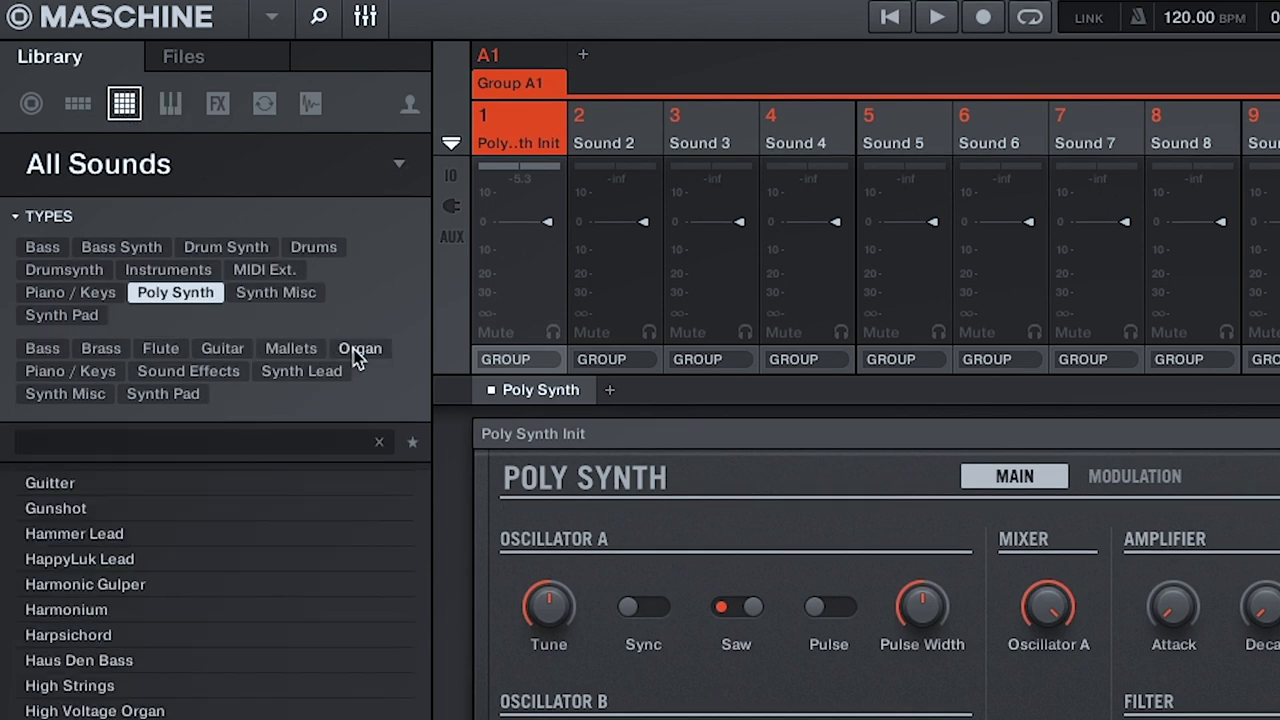
left_click(157, 292)
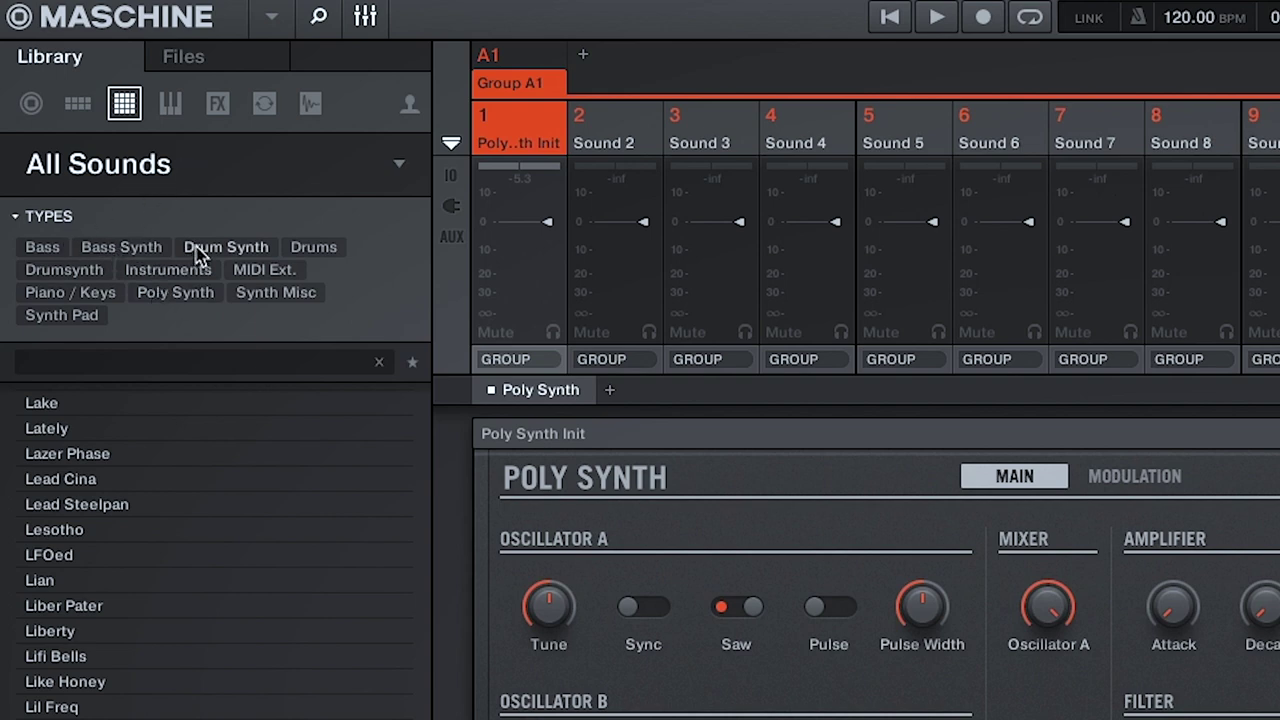
left_click(185, 172)
left_click(320, 676)
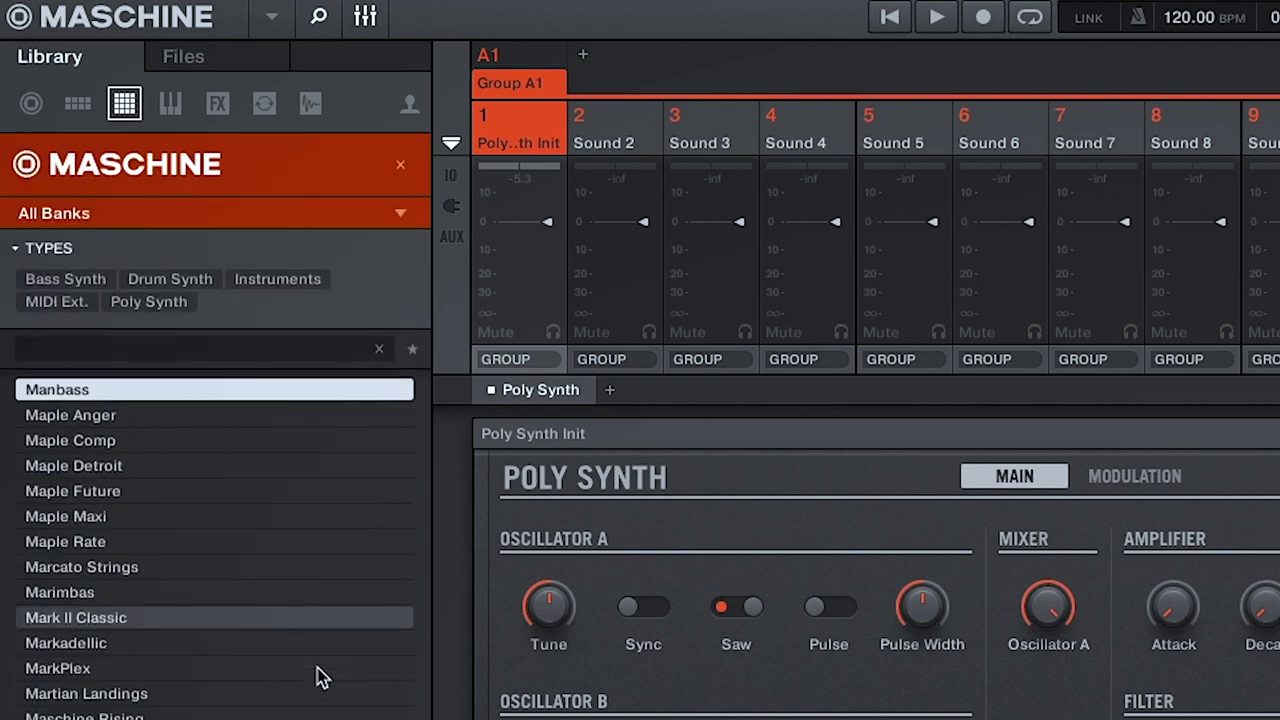
left_click(178, 306)
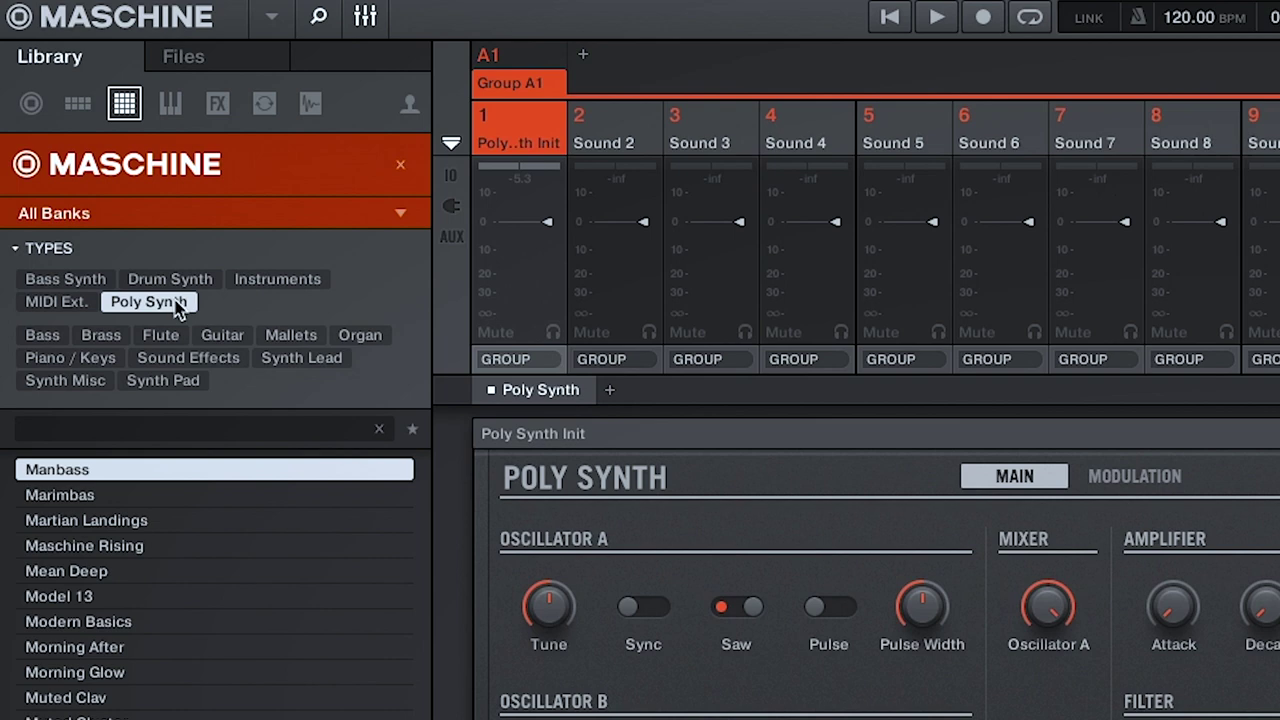
left_click(46, 335)
left_click(103, 336)
left_click(160, 336)
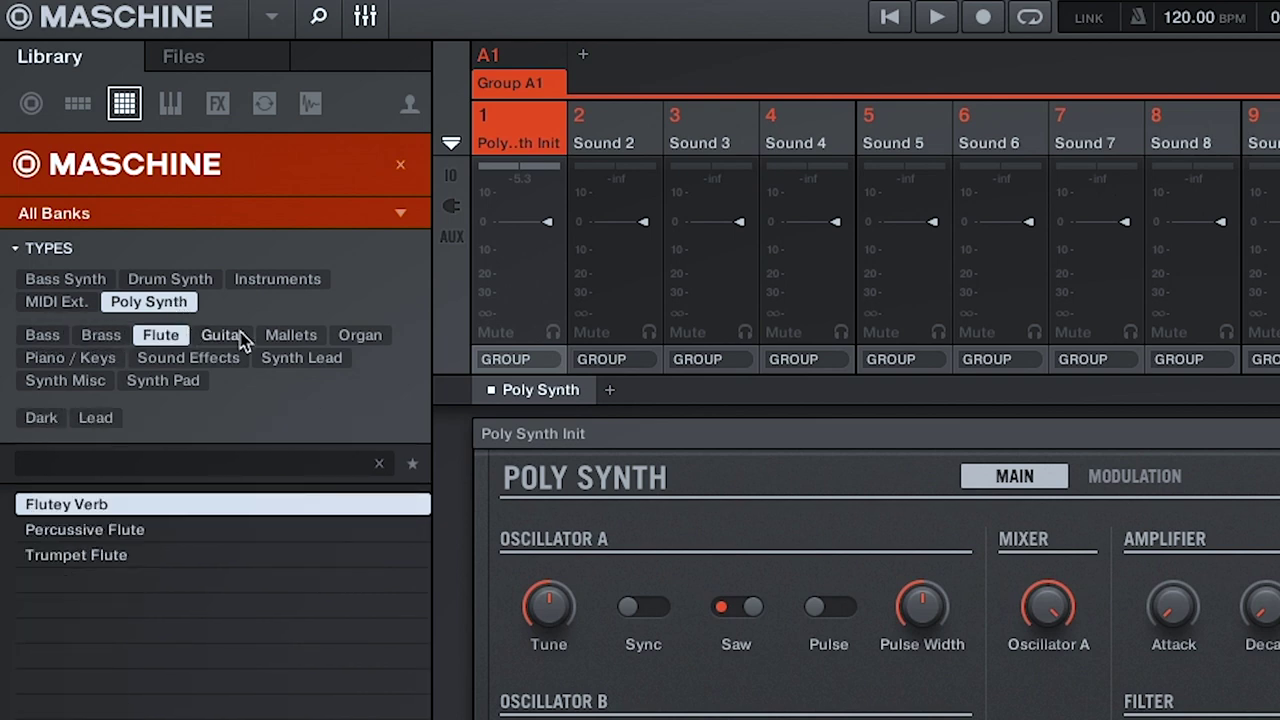
left_click(222, 336)
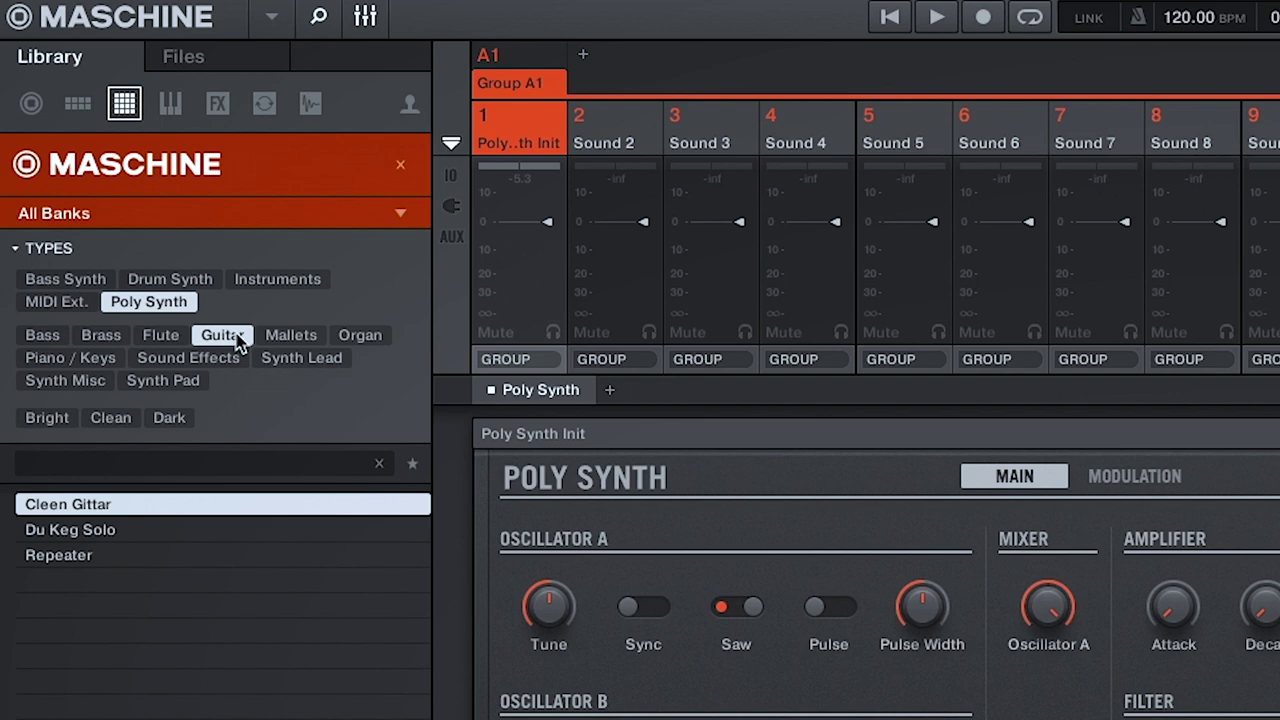
double_click(157, 512)
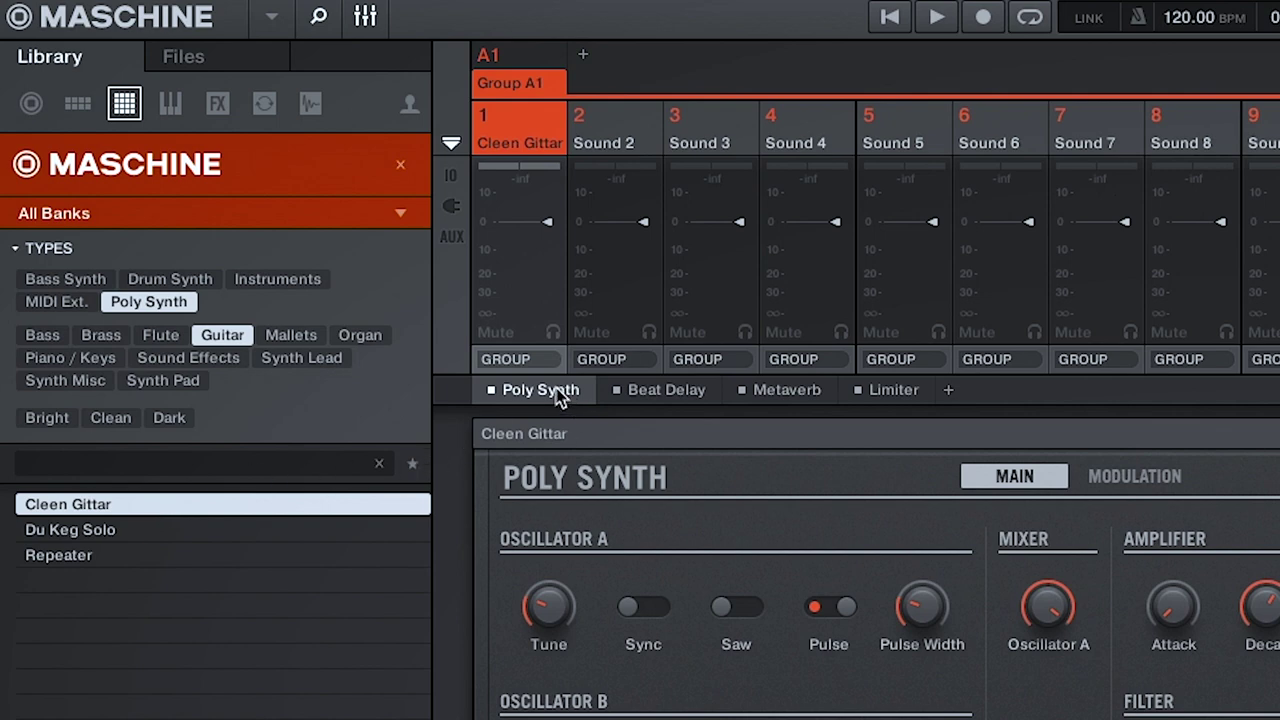
Step: Inspect the Beat Delay, Metaverb and Limiter effect settings on the guitar sound
left_click(657, 393)
left_click(777, 398)
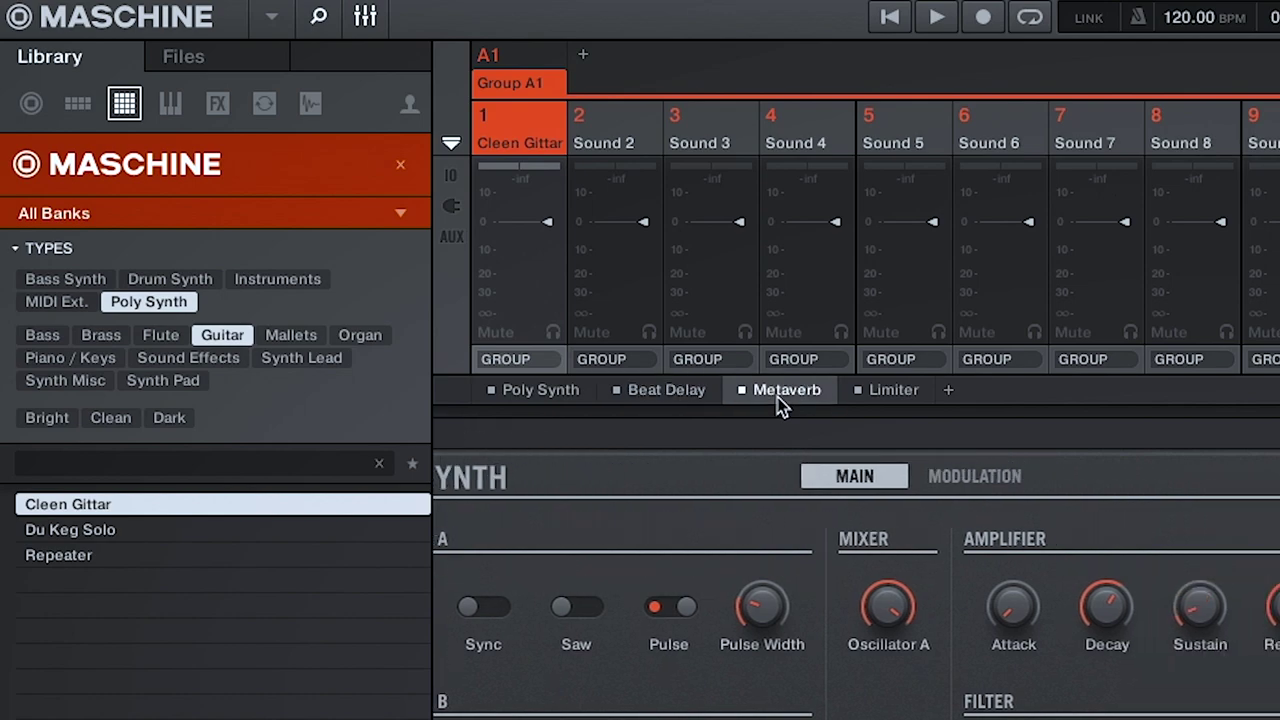
left_click(893, 395)
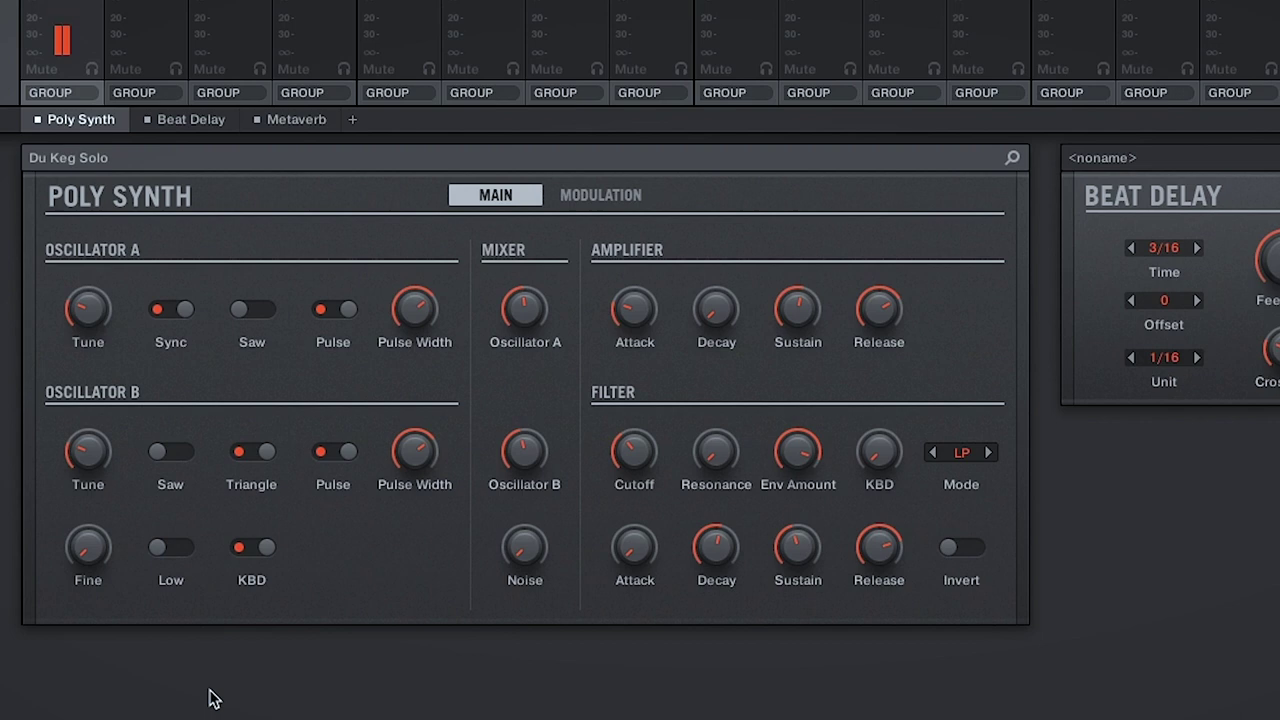
Step: Set voice mode to Poly, tempo-sync the LFO with voice triggering, and raise Noise to about 21%
left_click(610, 200)
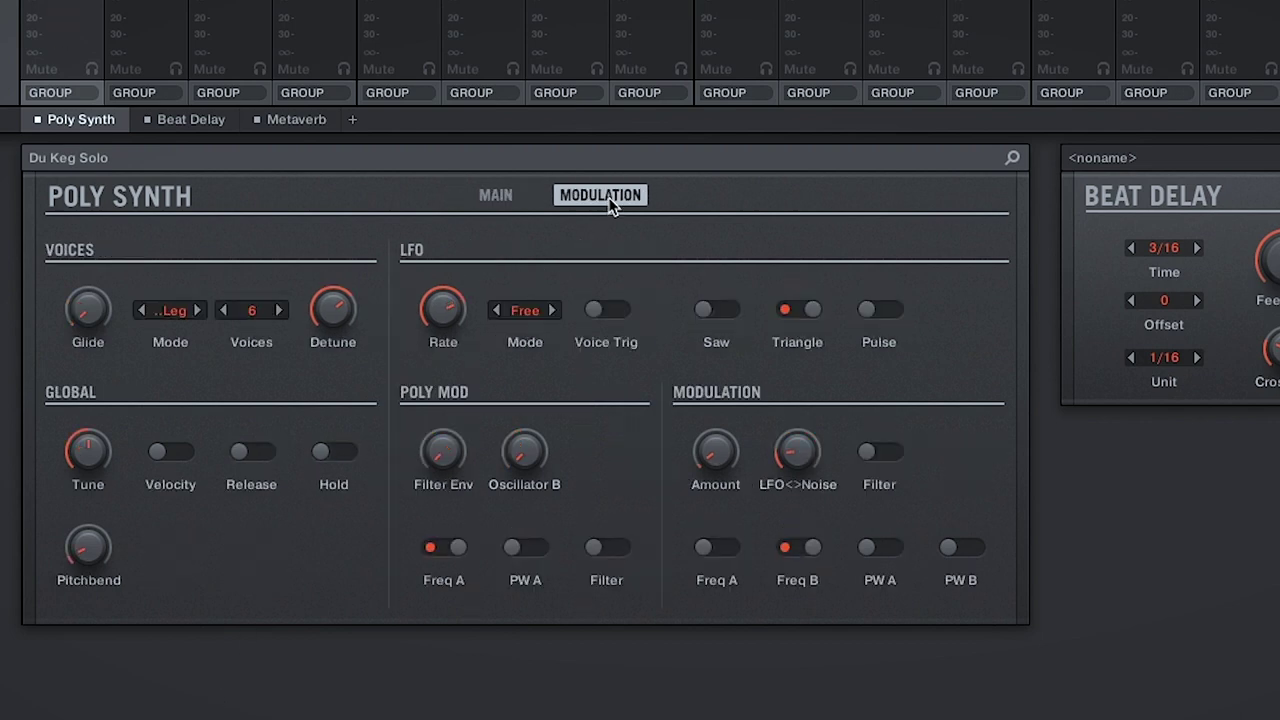
left_click(176, 308)
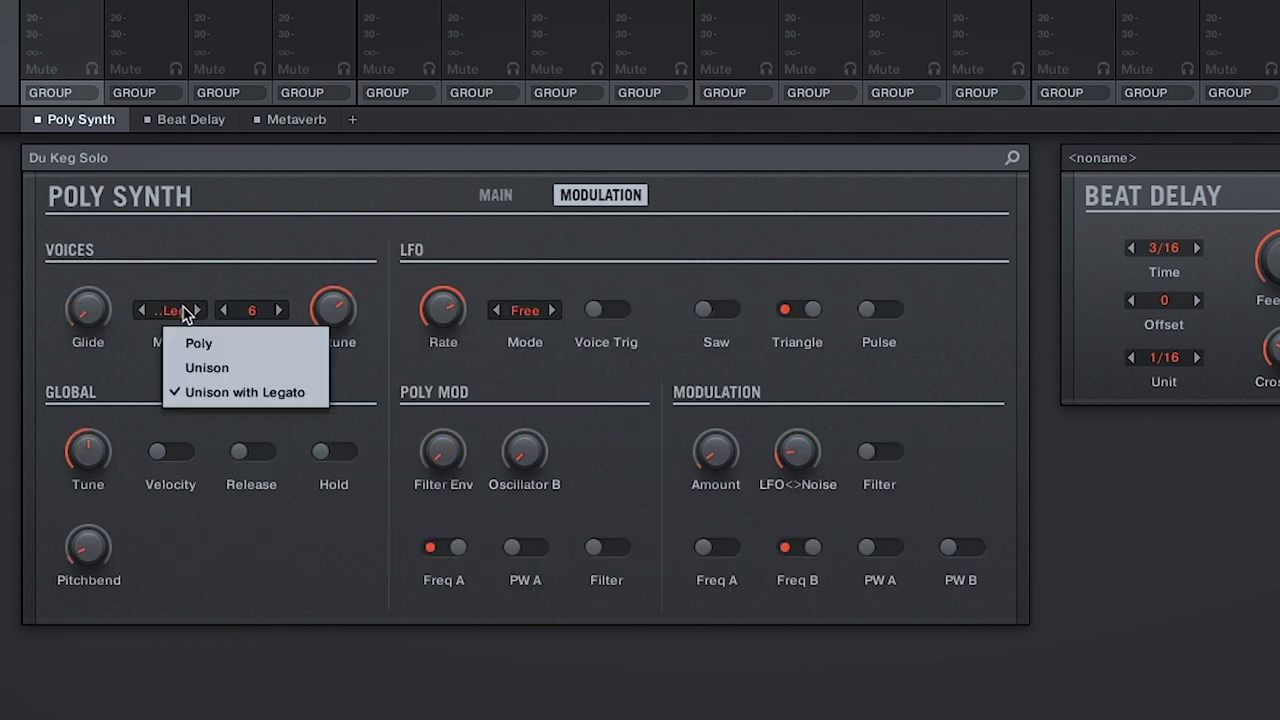
left_click(206, 344)
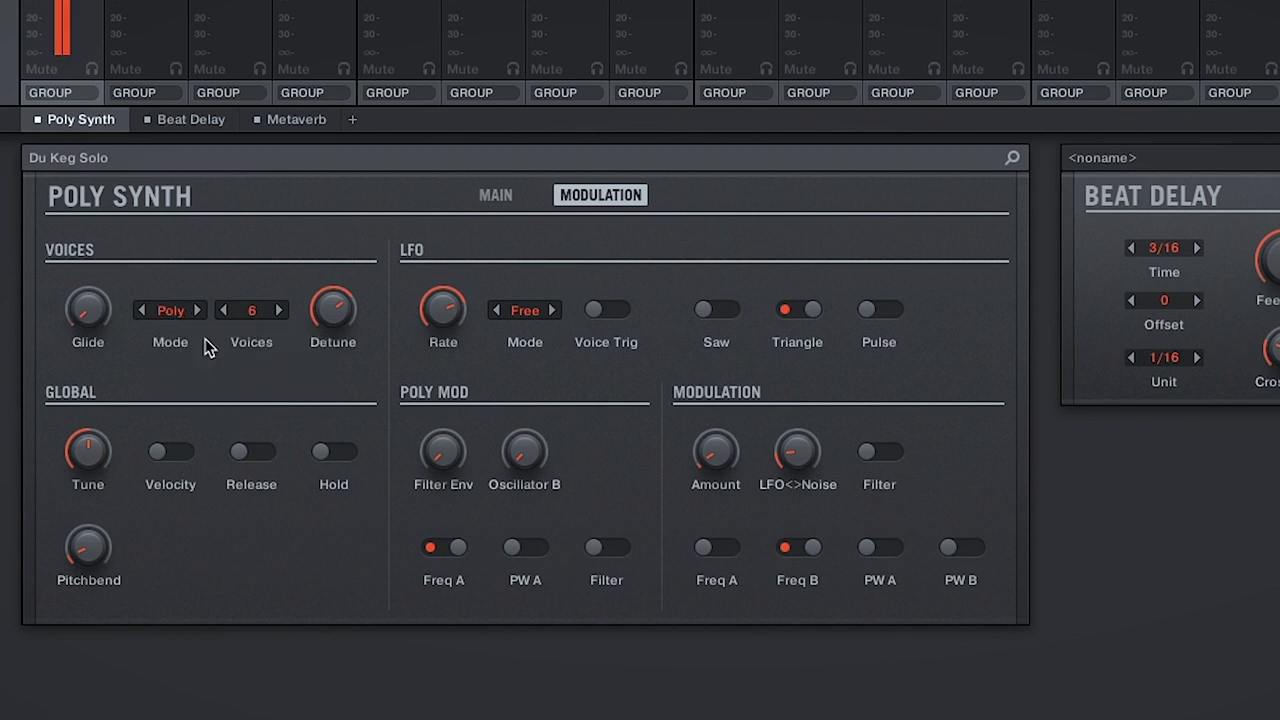
left_click(527, 314)
left_click(550, 368)
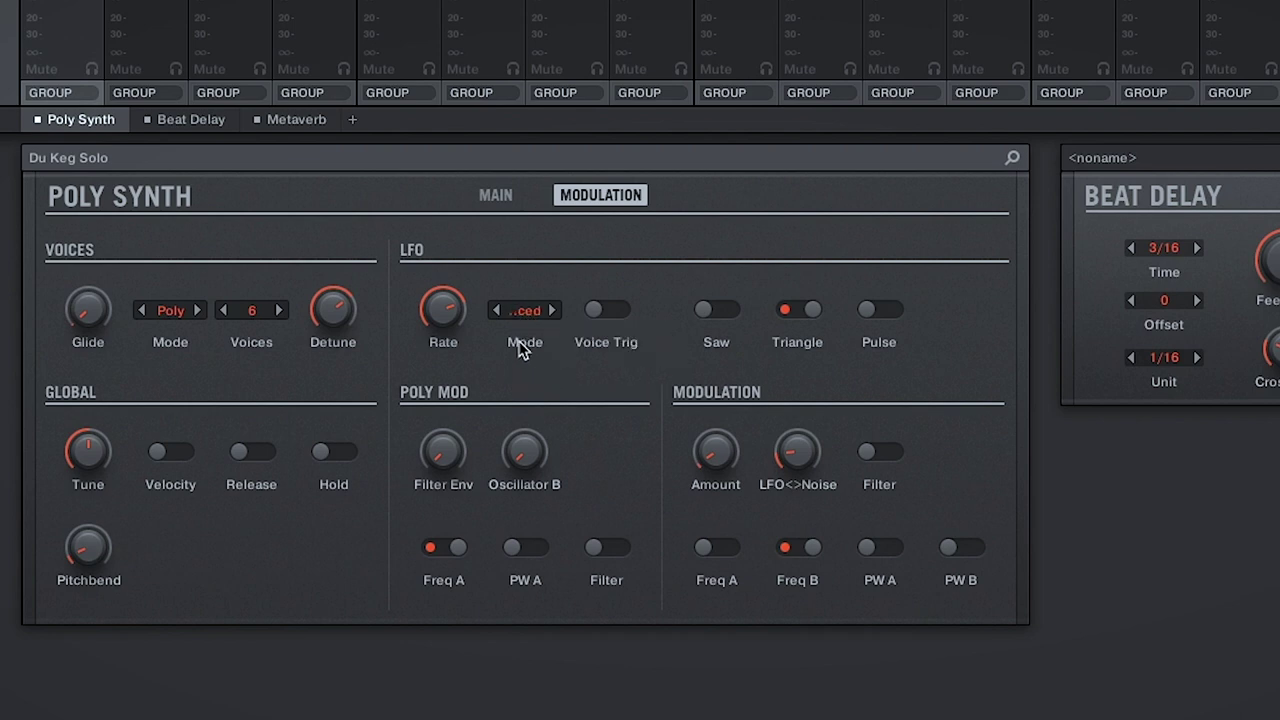
mouse_move(440, 308)
left_click(607, 312)
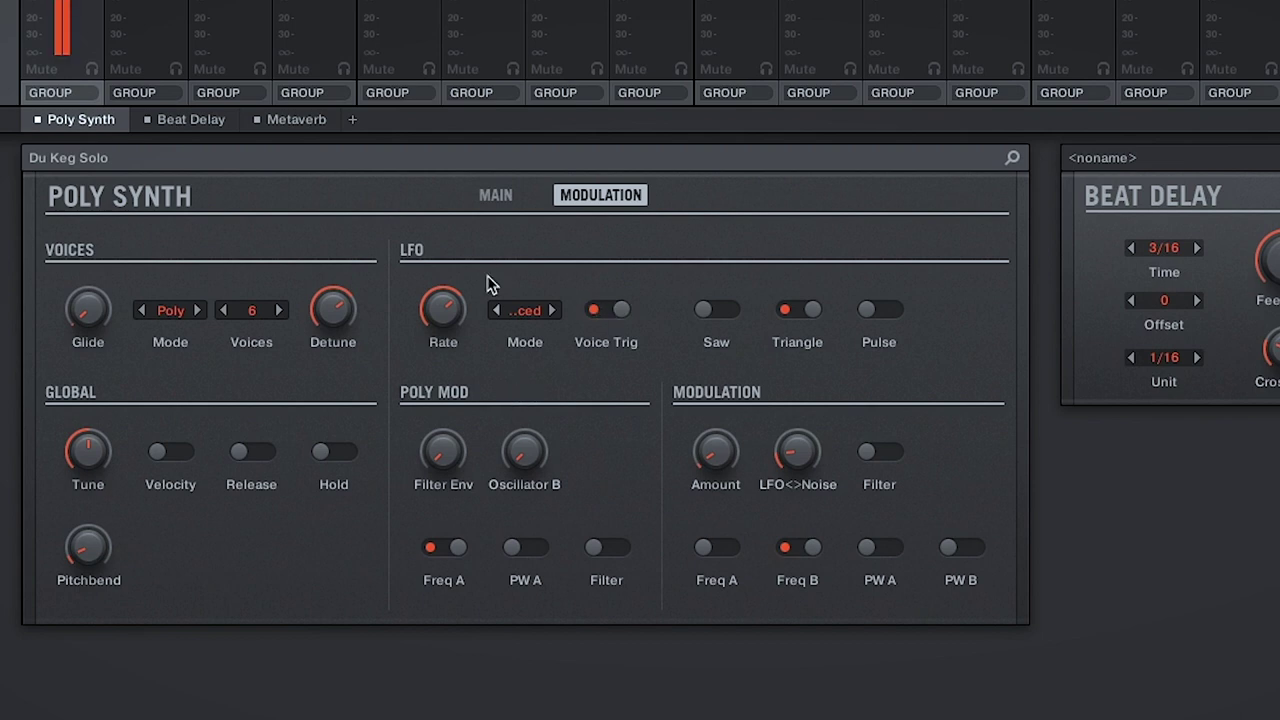
left_click(489, 206)
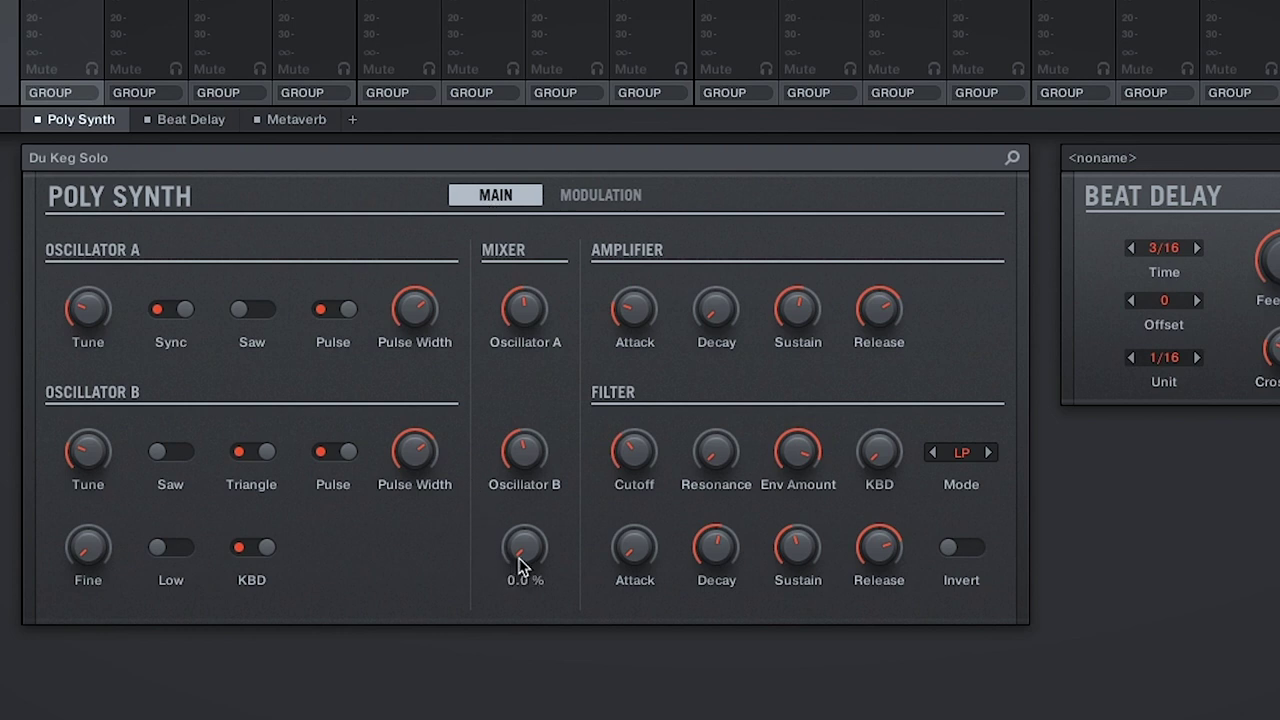
left_click_drag(518, 558, 518, 516)
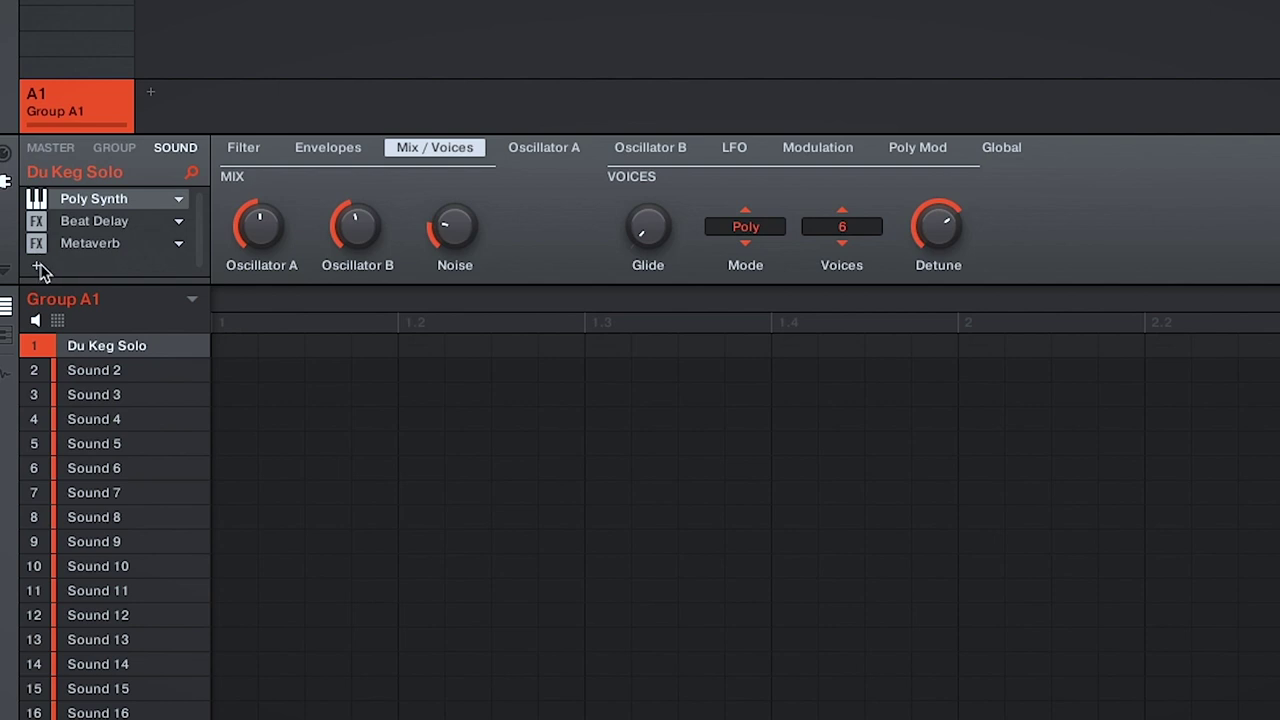
Step: Add an Internal Phaser effect after Metaverb in the sound's plug-in chain
left_click(38, 267)
mouse_move(92, 308)
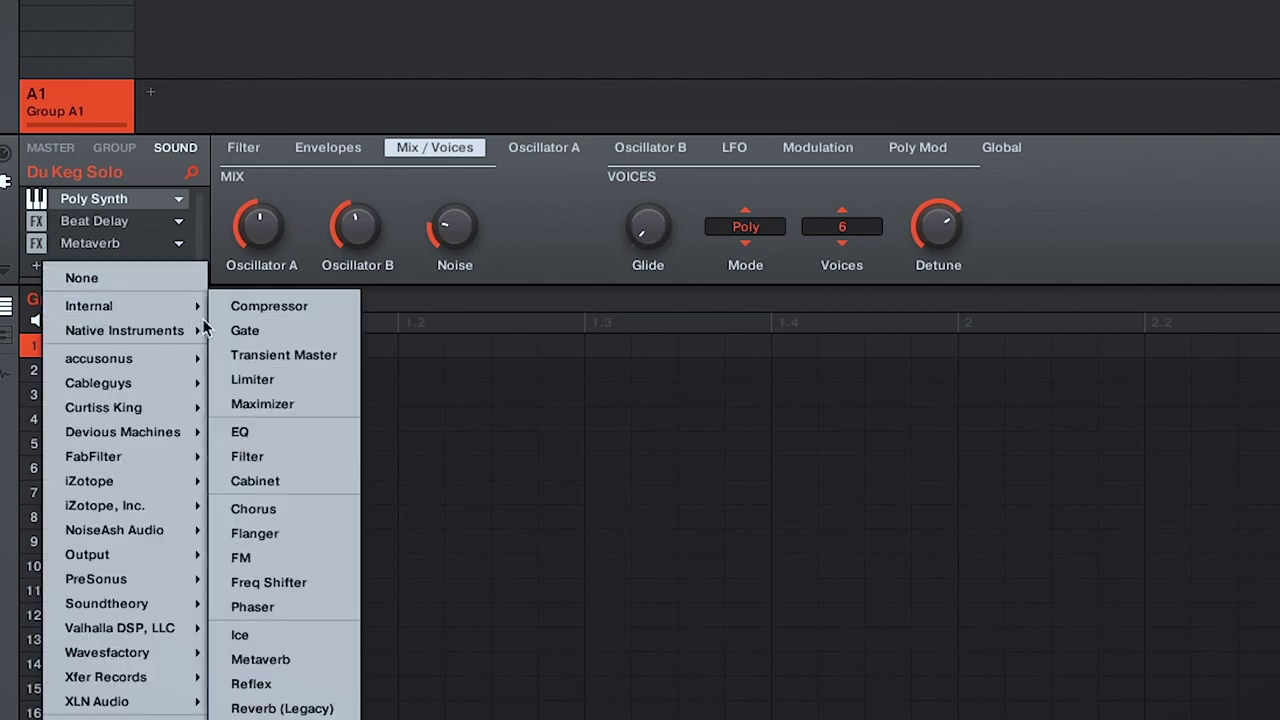
left_click(283, 609)
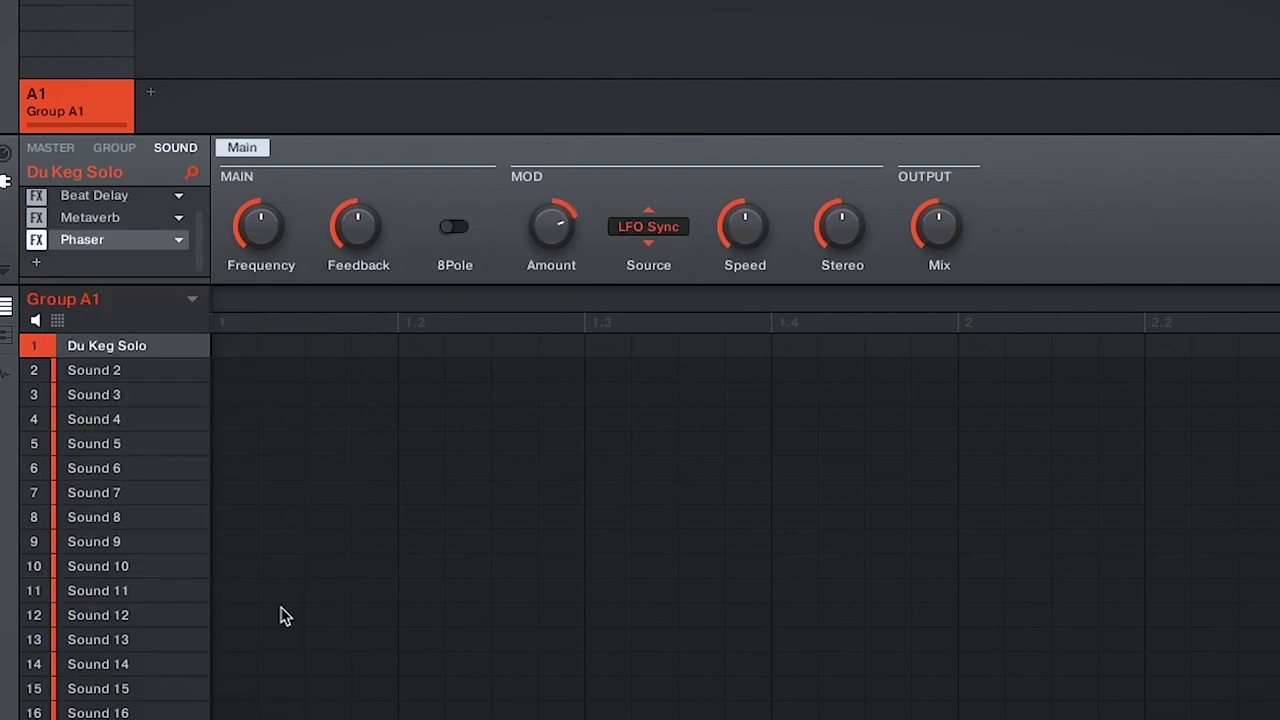
Step: Add an Internal Compressor effect after the Phaser
left_click(38, 262)
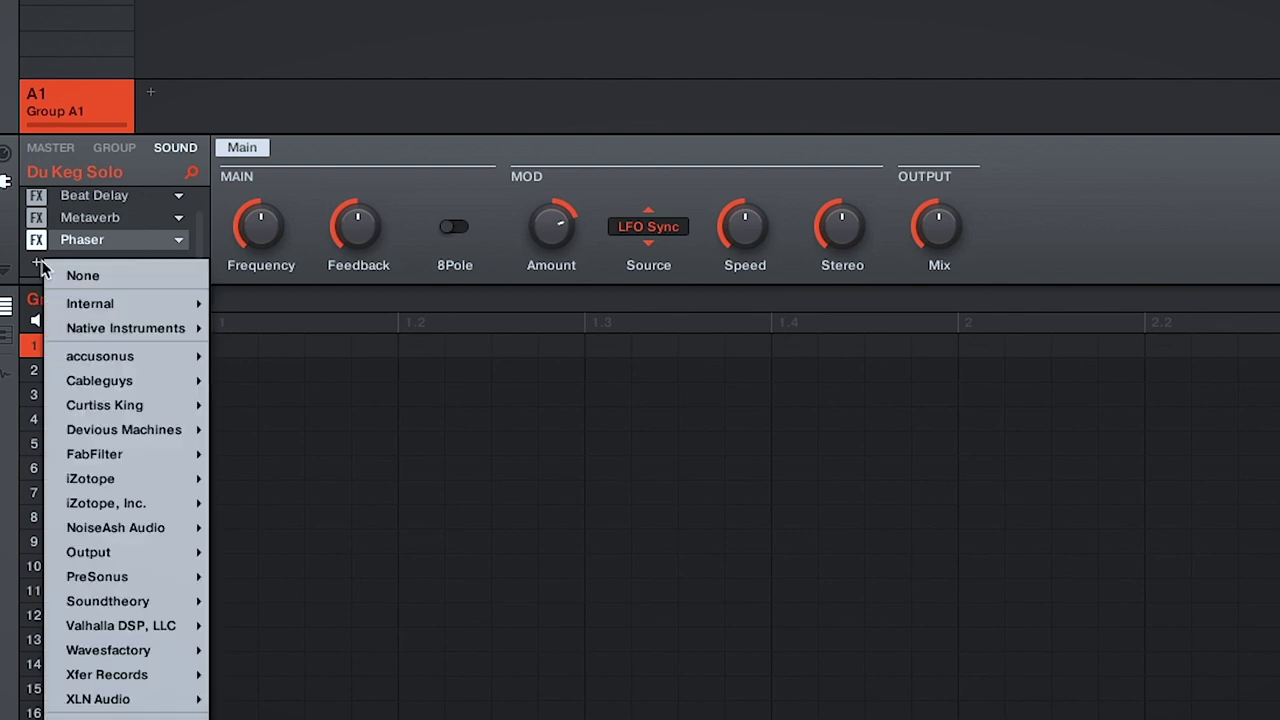
mouse_move(97, 311)
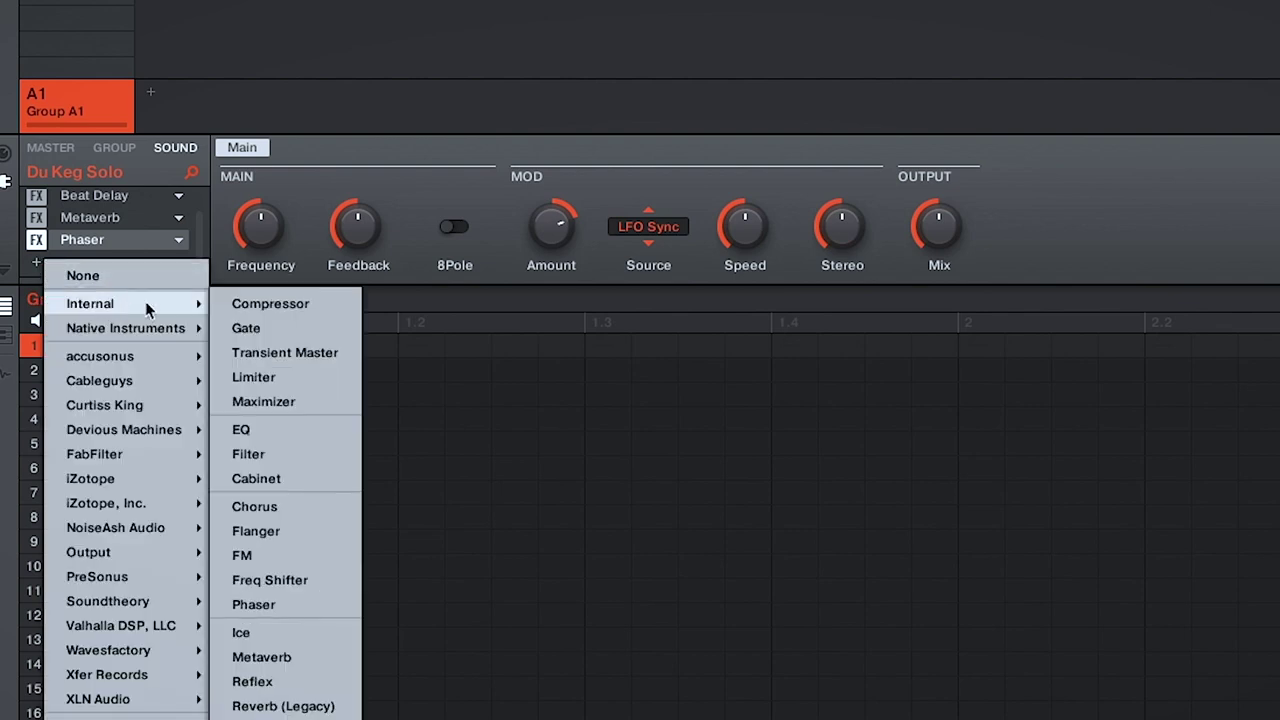
left_click(243, 305)
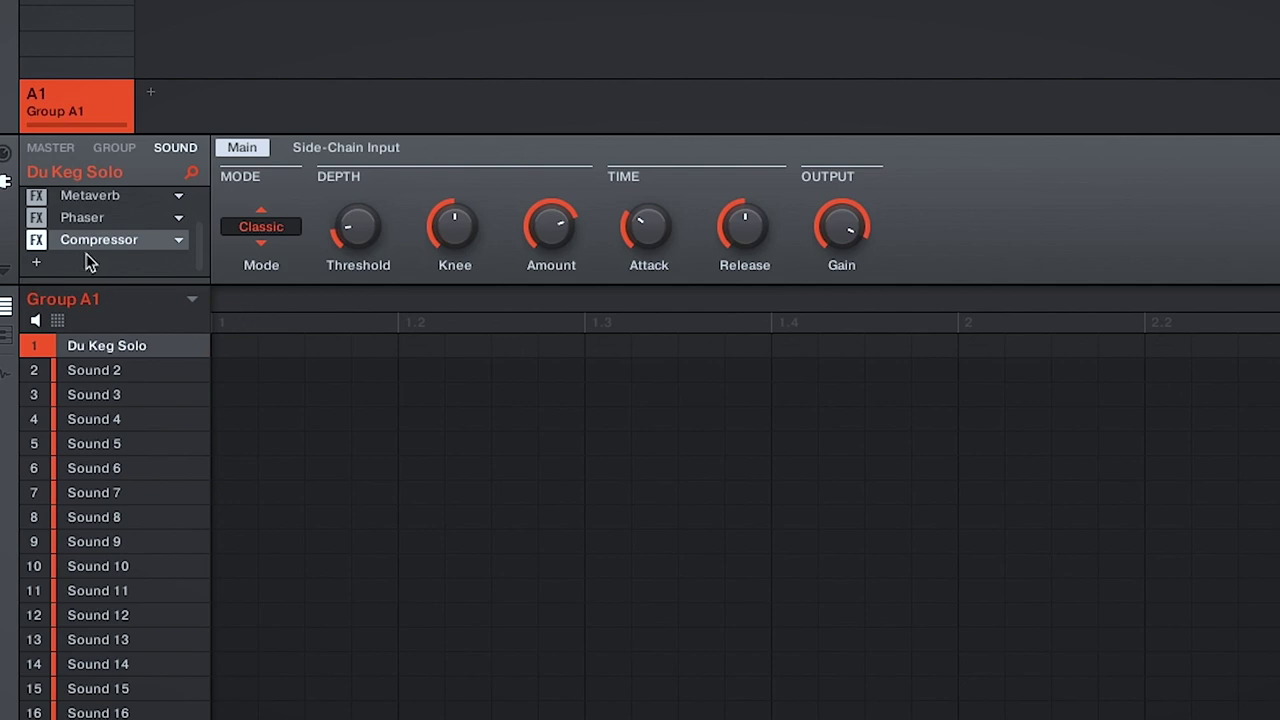
scroll(87, 262, "up", 2)
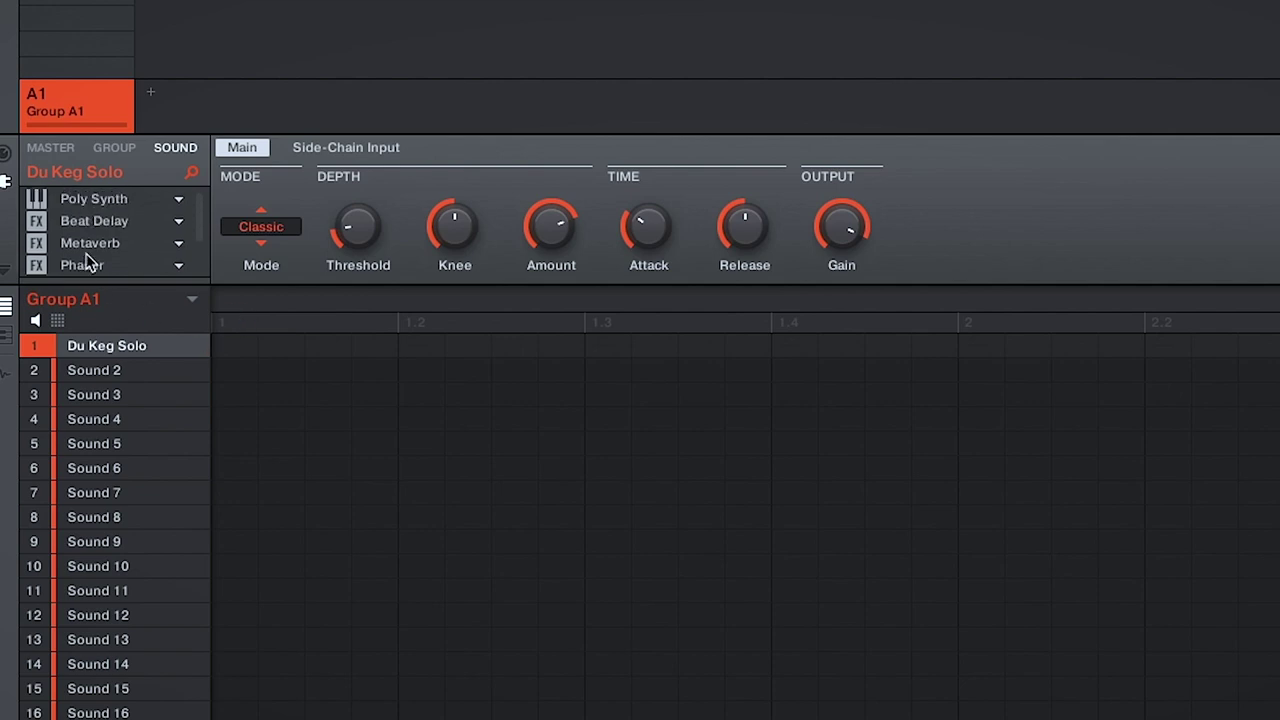
Step: Save the Du Keg Solo sound as a new sound under a name ending 'Guitar LFO'
right_click(108, 354)
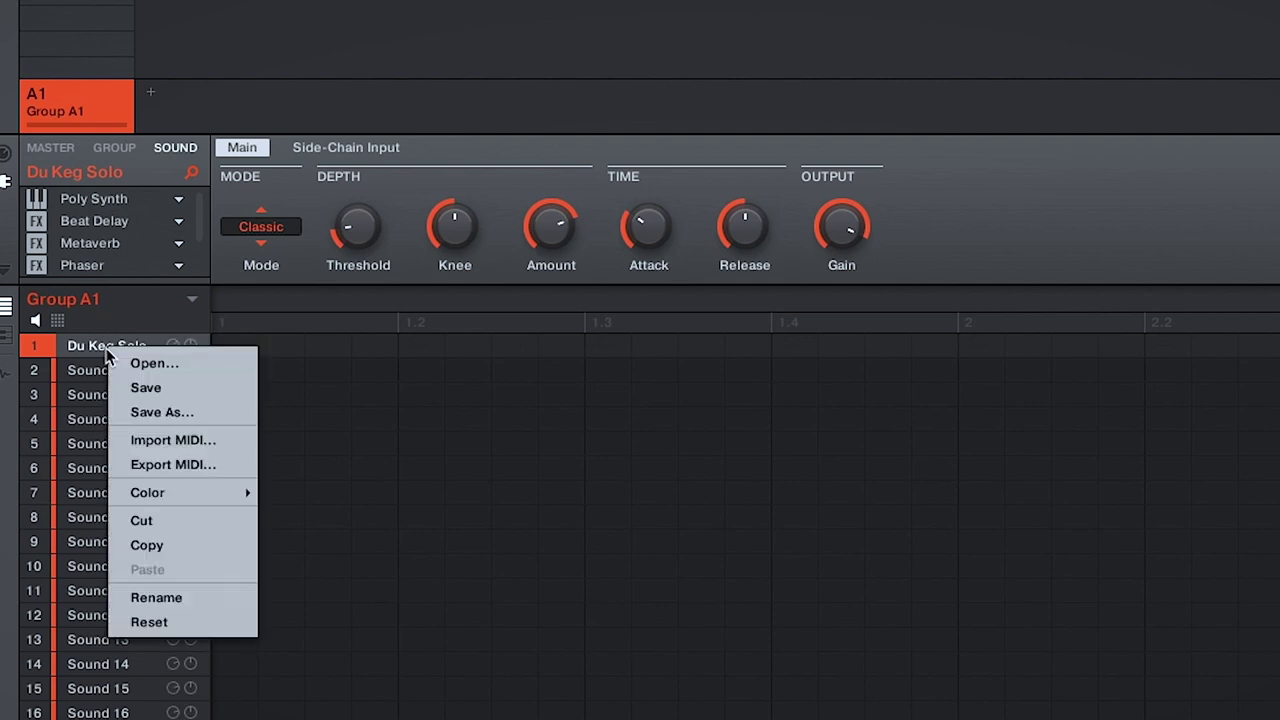
left_click(158, 413)
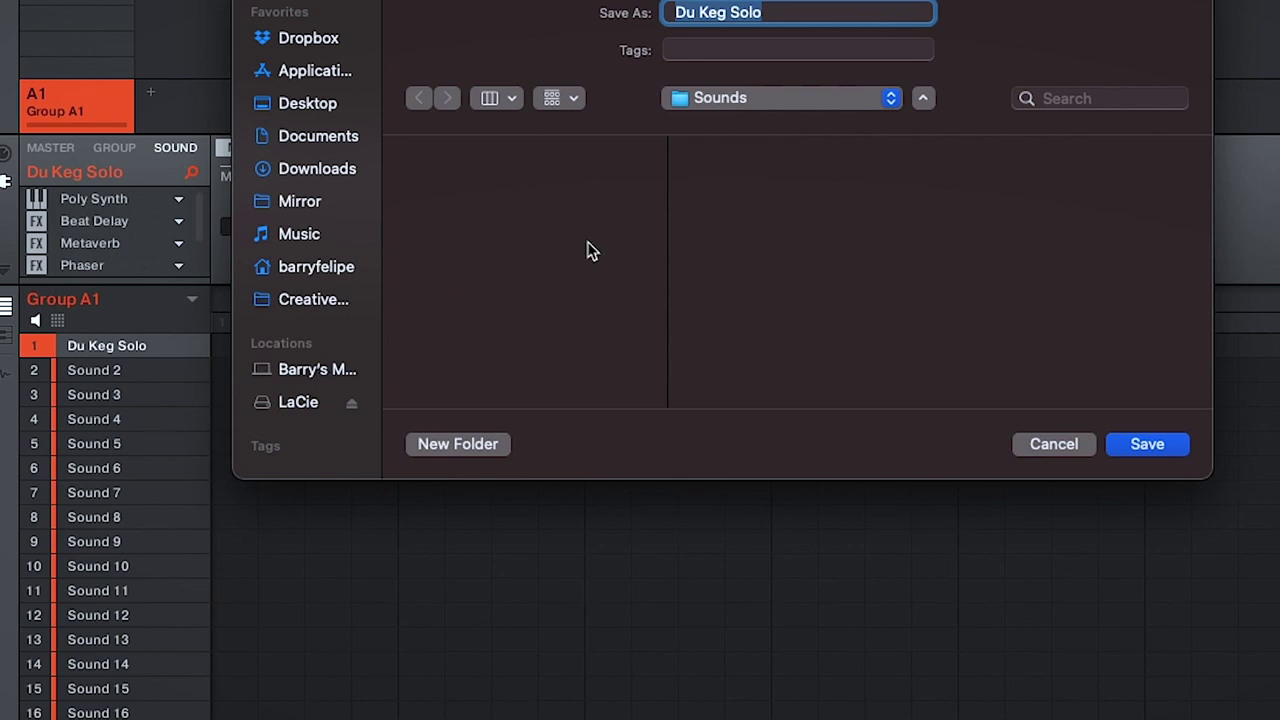
type("Barry Guit")
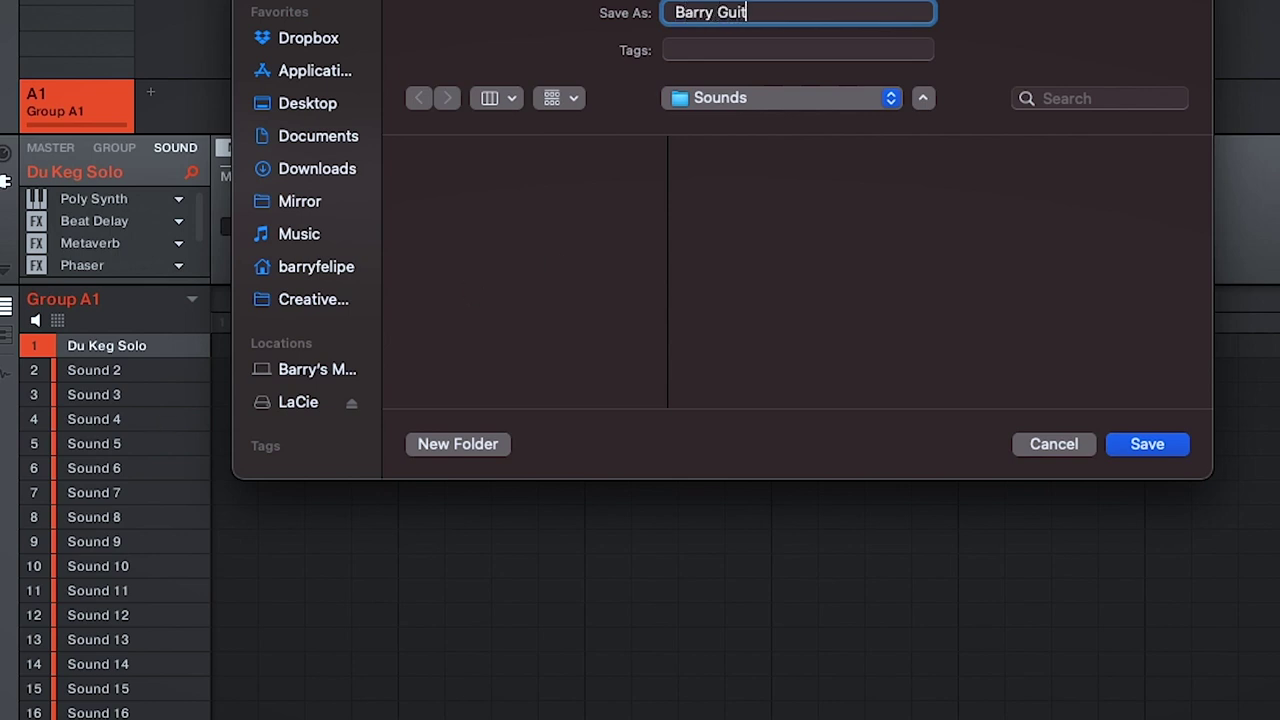
type("ar LFO")
key("Return")
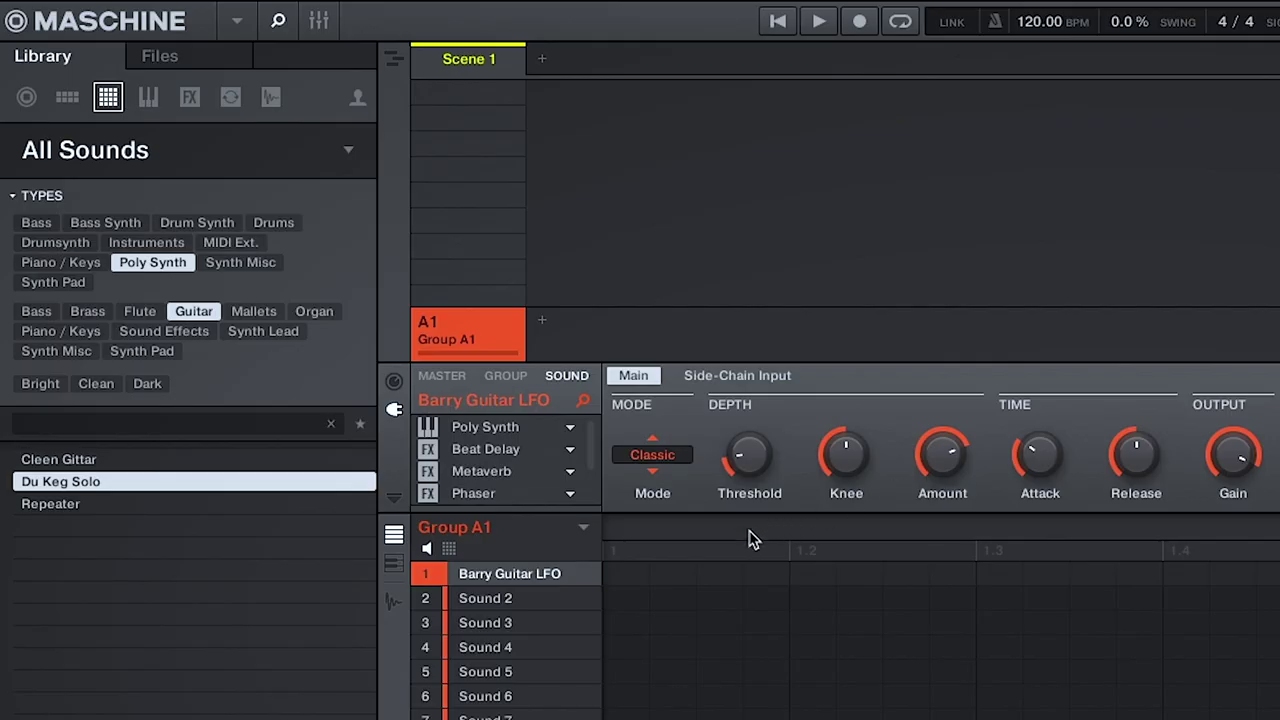
Step: Load the saved Guitar LFO sound from the user library into empty sound slot 2
mouse_move(571, 577)
left_click(354, 104)
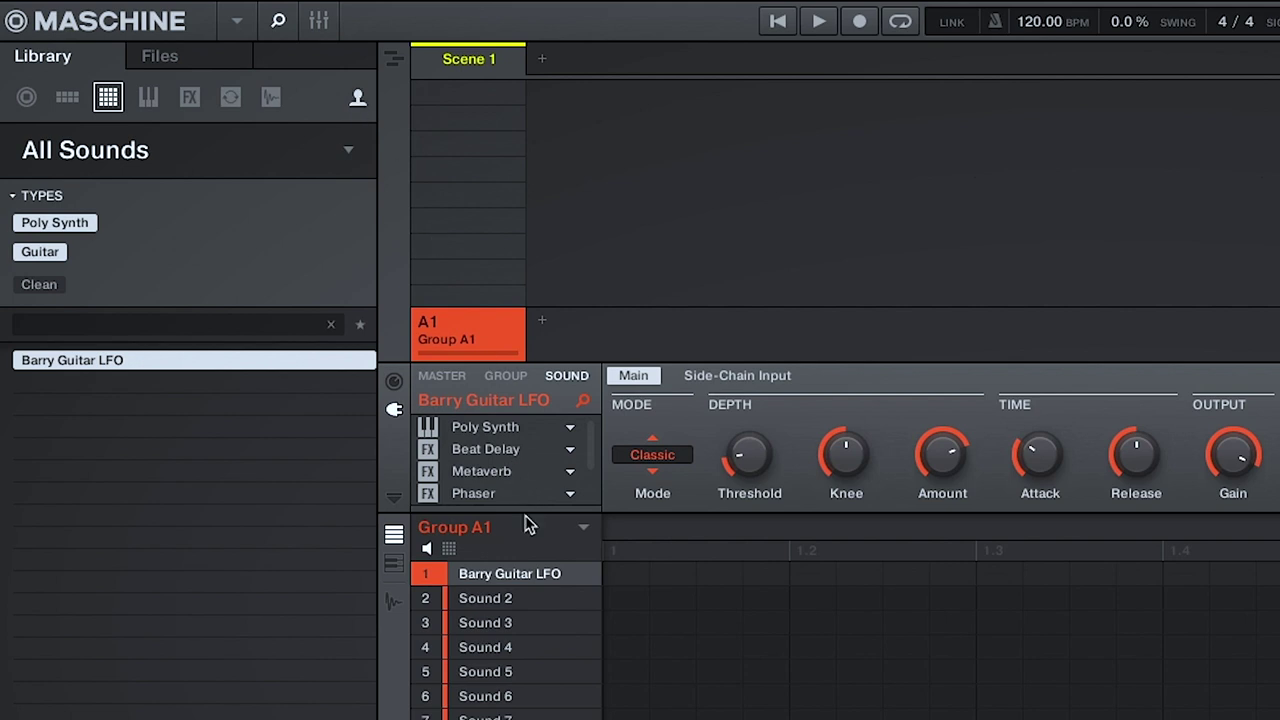
left_click(481, 600)
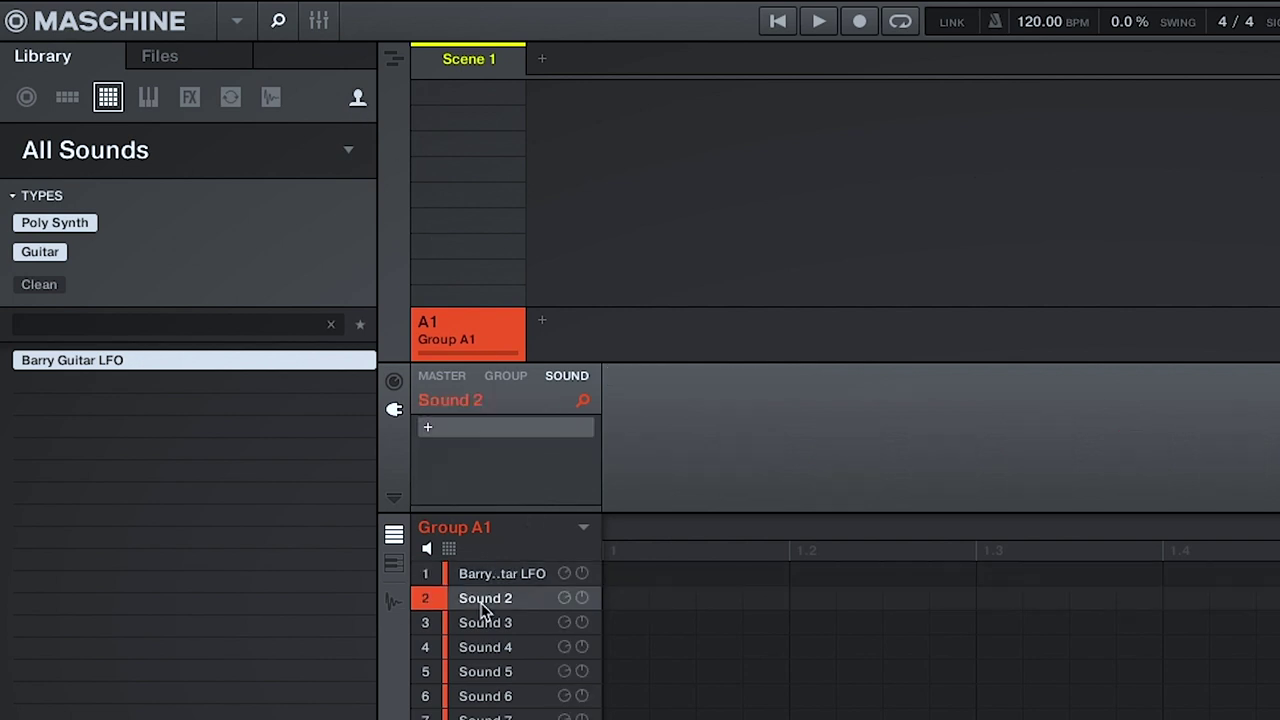
double_click(166, 363)
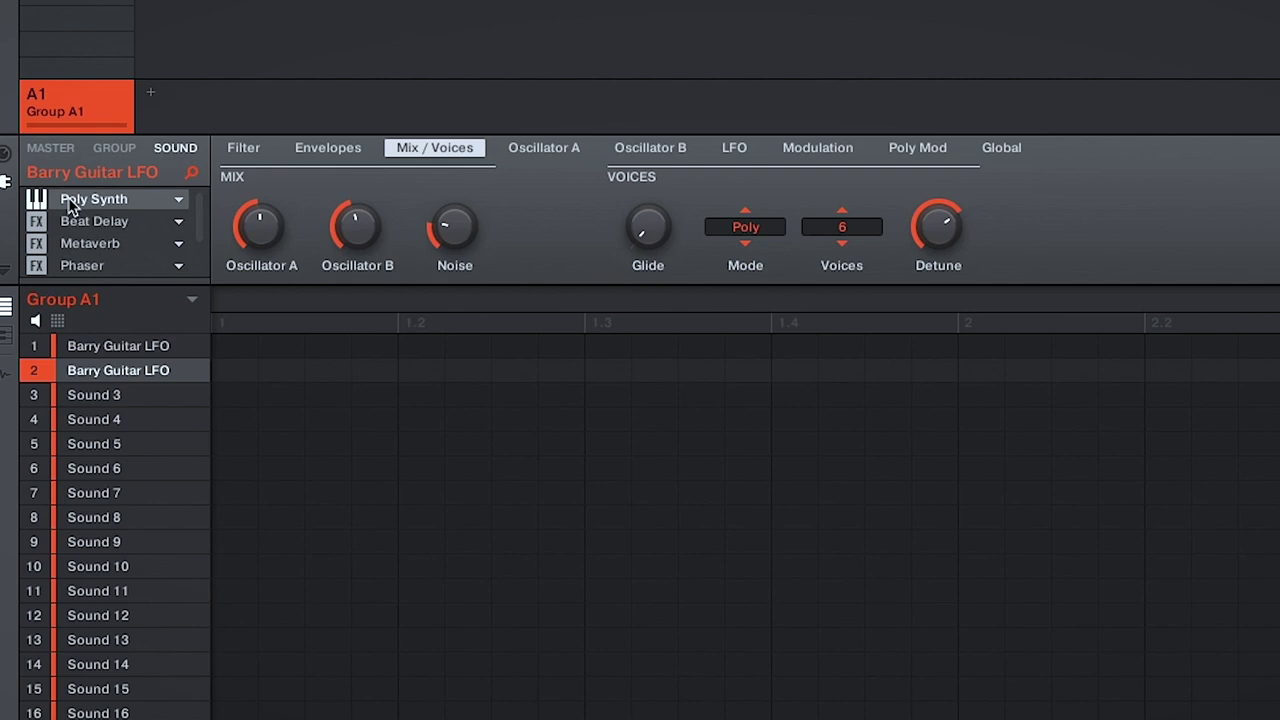
Step: Open the Poly Synth slot's plug-in menu and show the user instrument presets in the Library
left_click(70, 200)
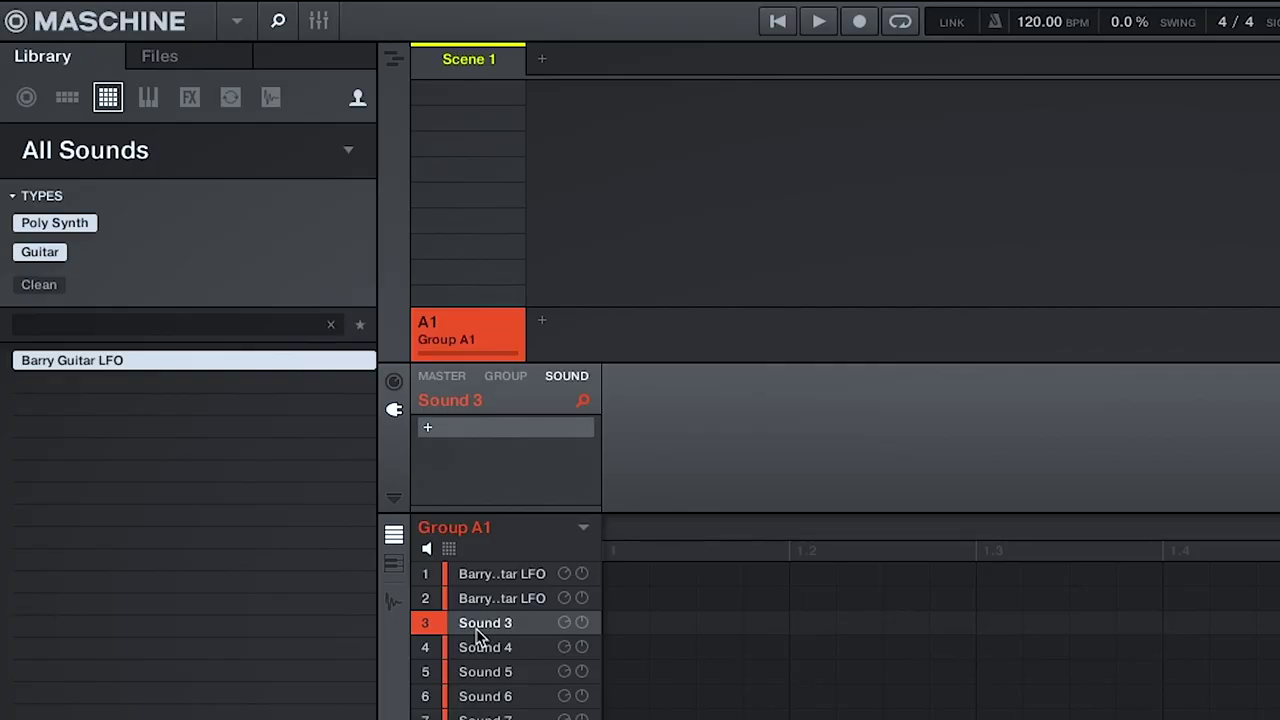
left_click(148, 100)
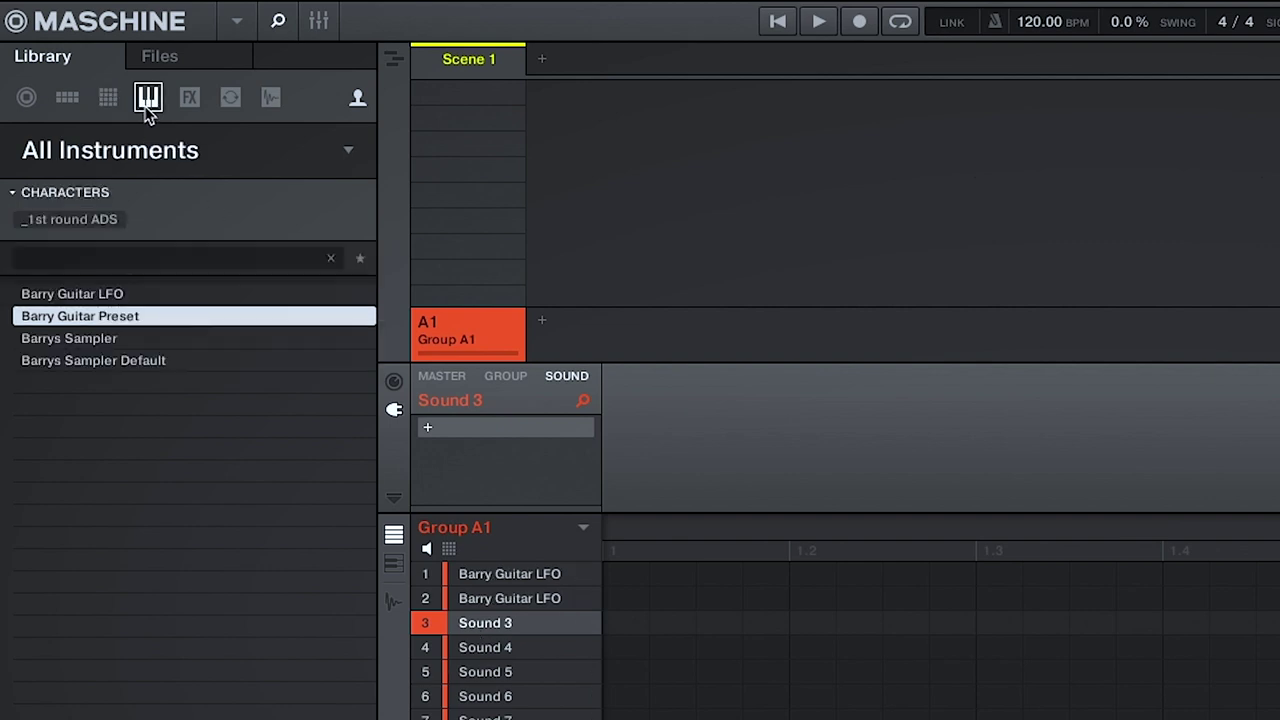